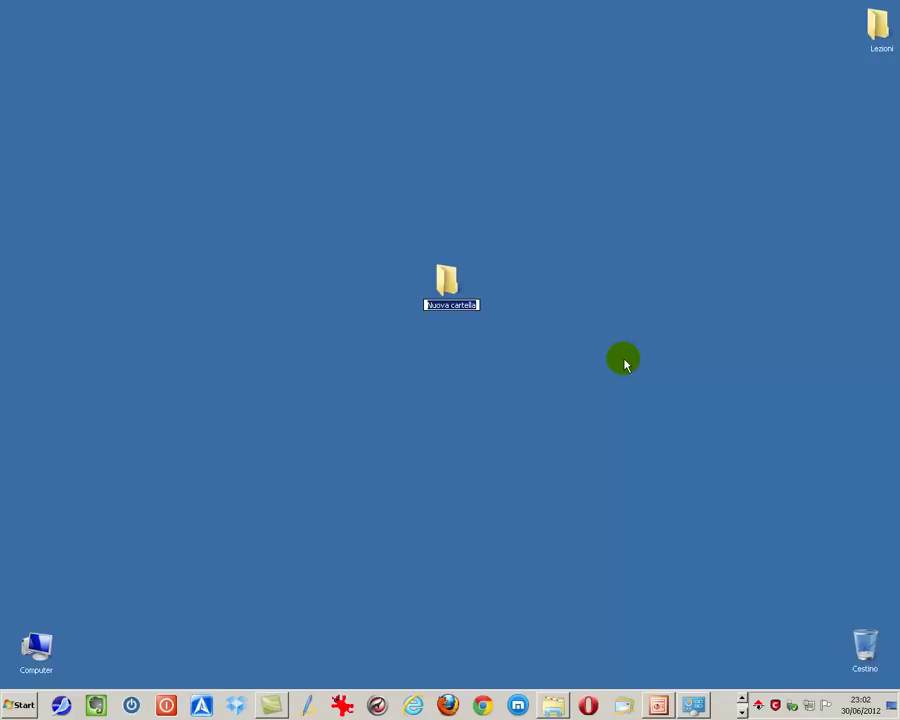
# Name the new desktop folder "Cartella di prova", and open it to view its contents before closing its window.
pyautogui.write('Carte')
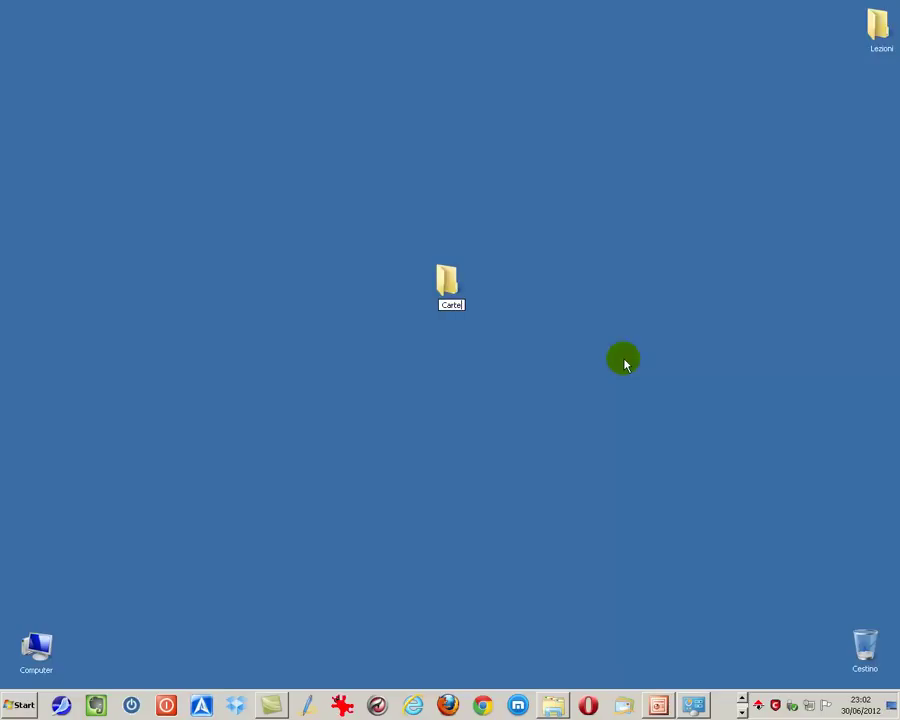
pyautogui.write('lla di prova')
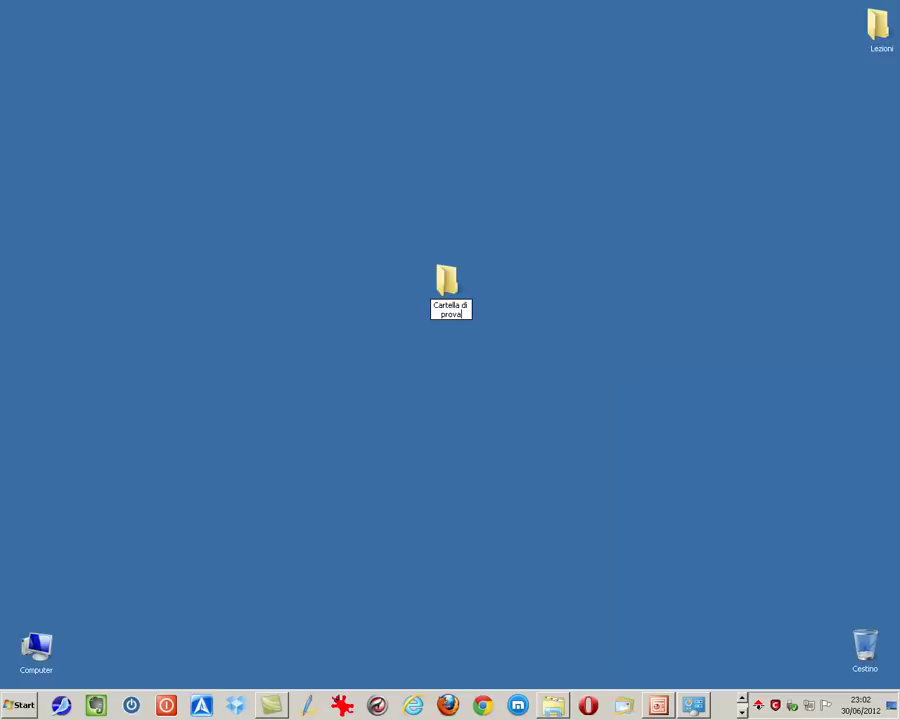
pyautogui.click(624, 364)
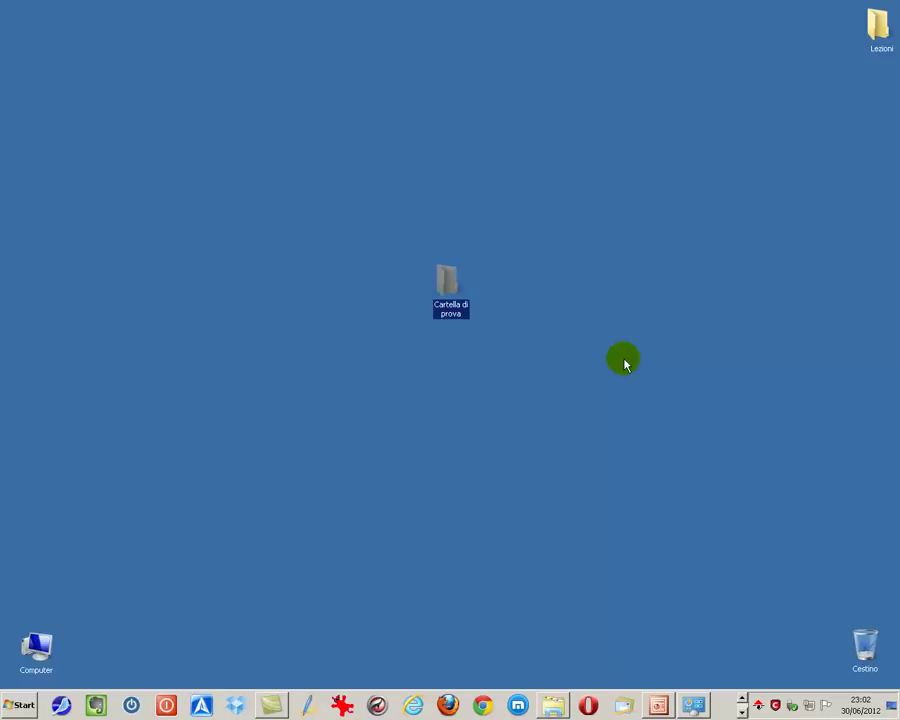
pyautogui.press('Return')
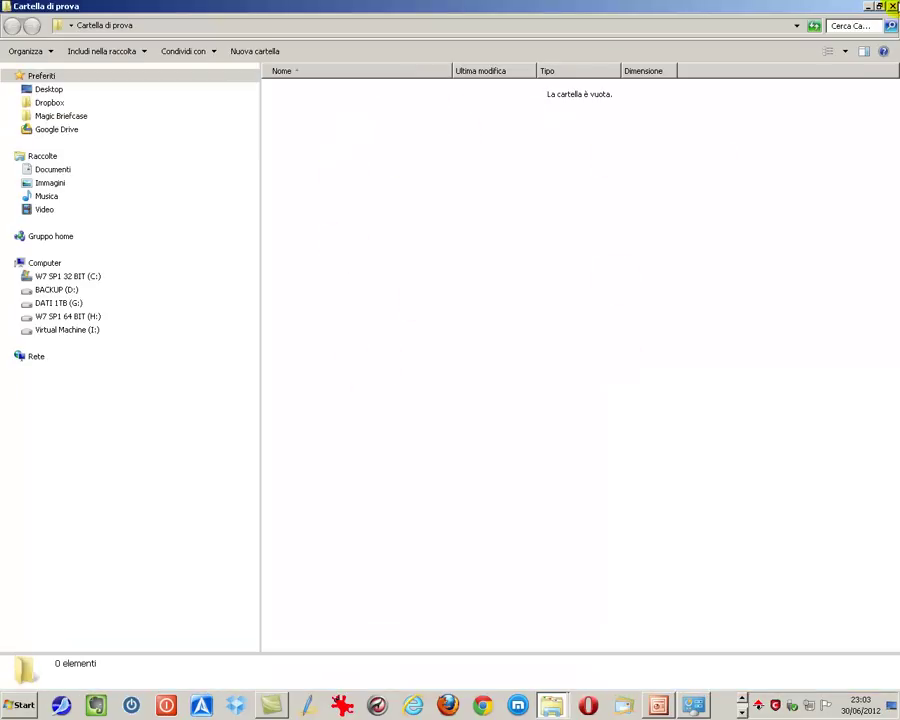
pyautogui.click(892, 7)
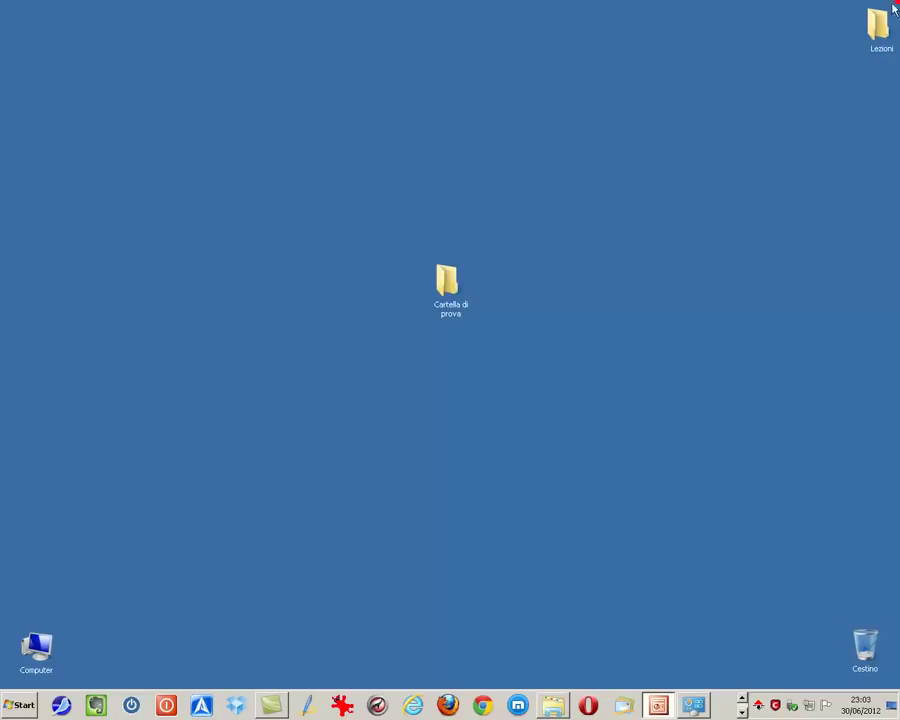
# Change the Cartella di prova folder's icon to the green tree from SHELL32.dll and move the folder to the desktop's upper-left corner.
pyautogui.rightClick(452, 300)
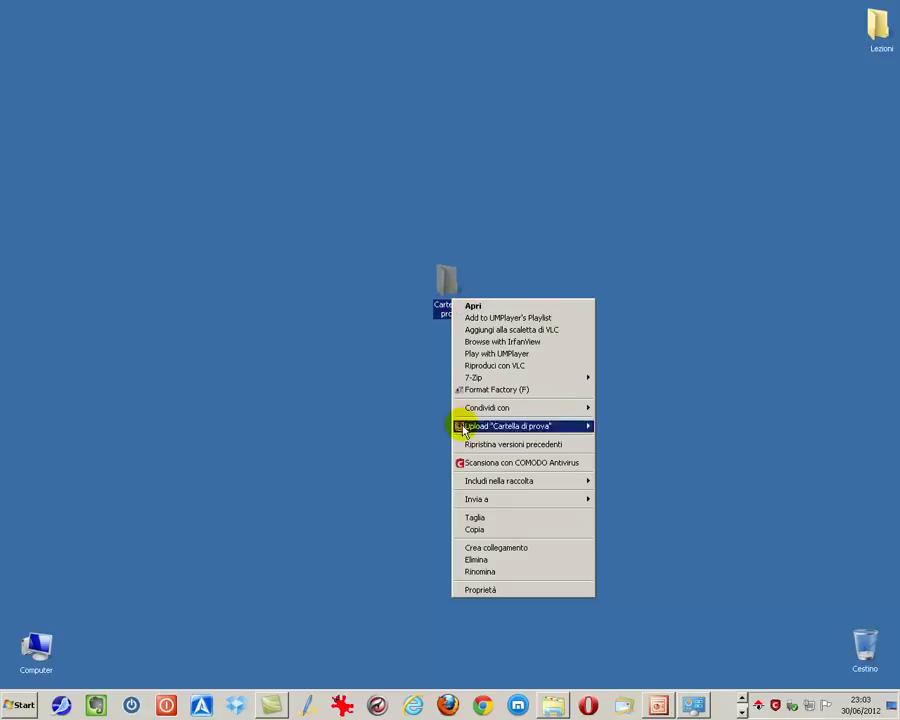
pyautogui.click(481, 590)
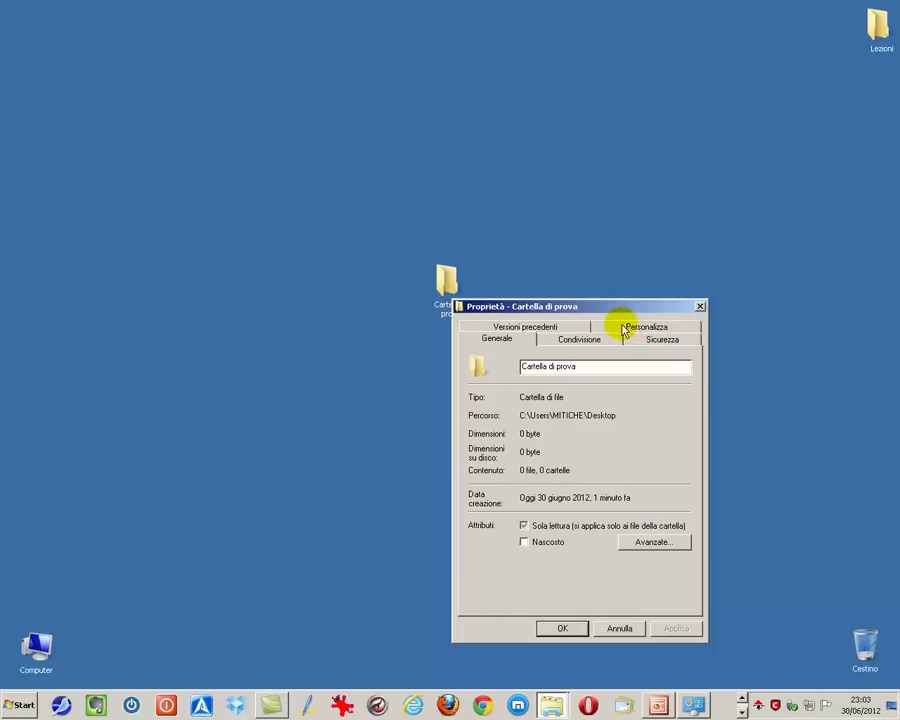
pyautogui.click(667, 327)
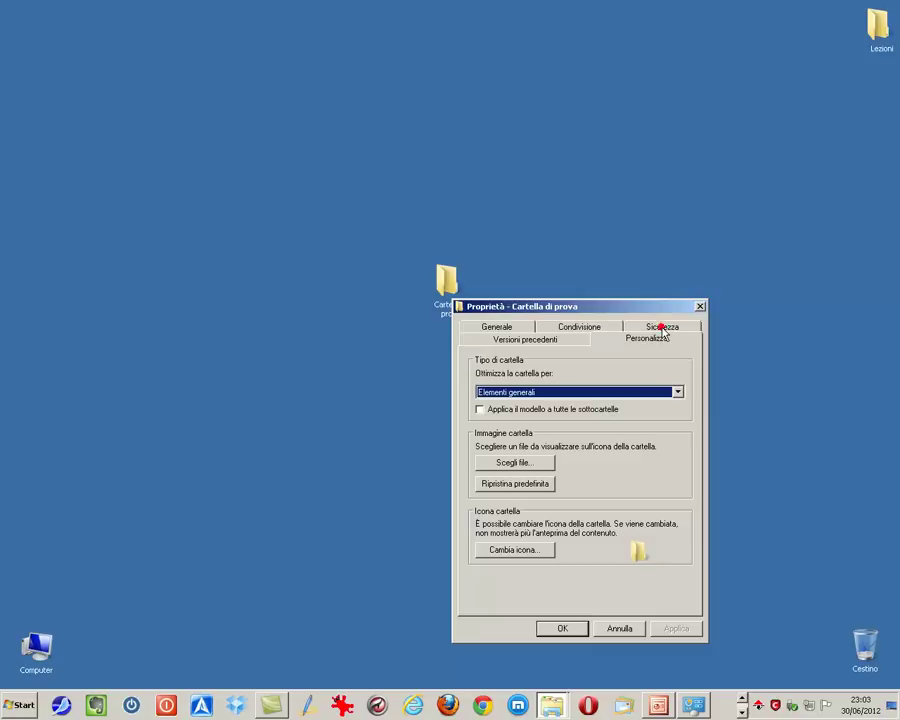
pyautogui.click(515, 556)
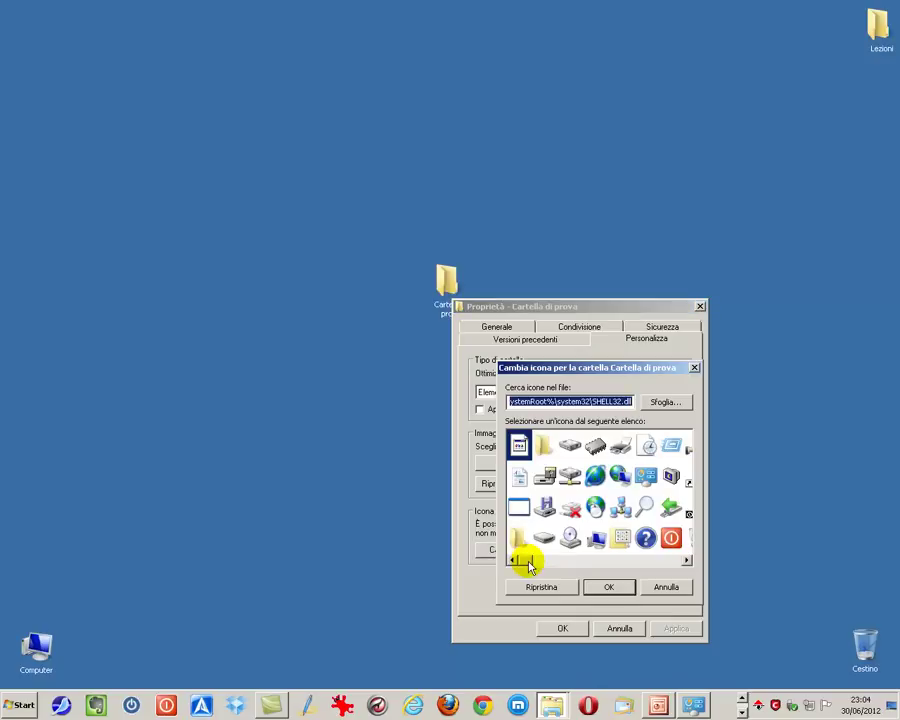
pyautogui.moveTo(533, 566); pyautogui.dragTo(542, 564)
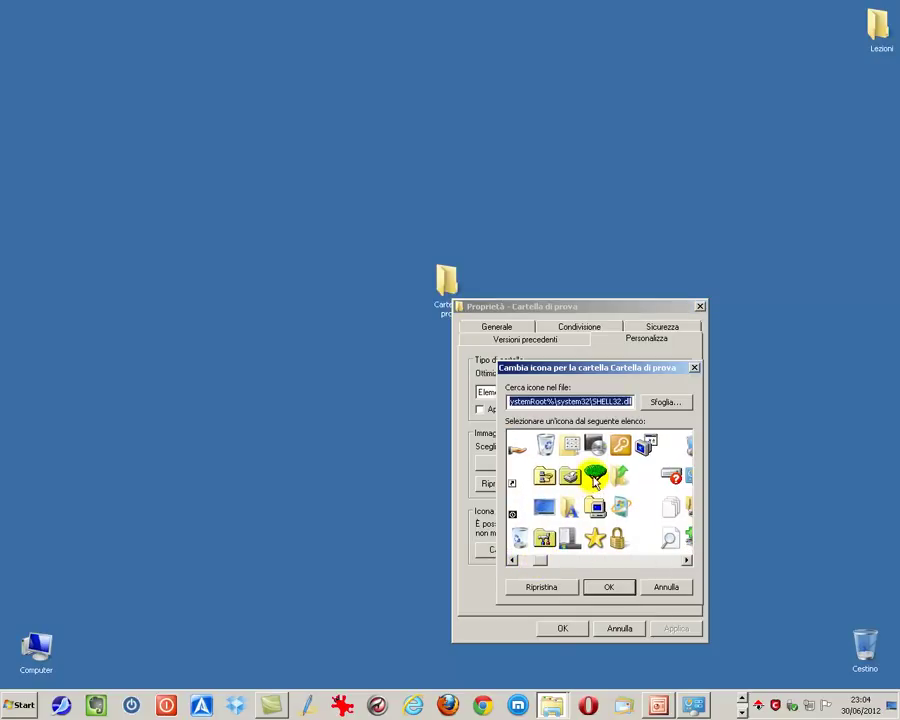
pyautogui.click(595, 476)
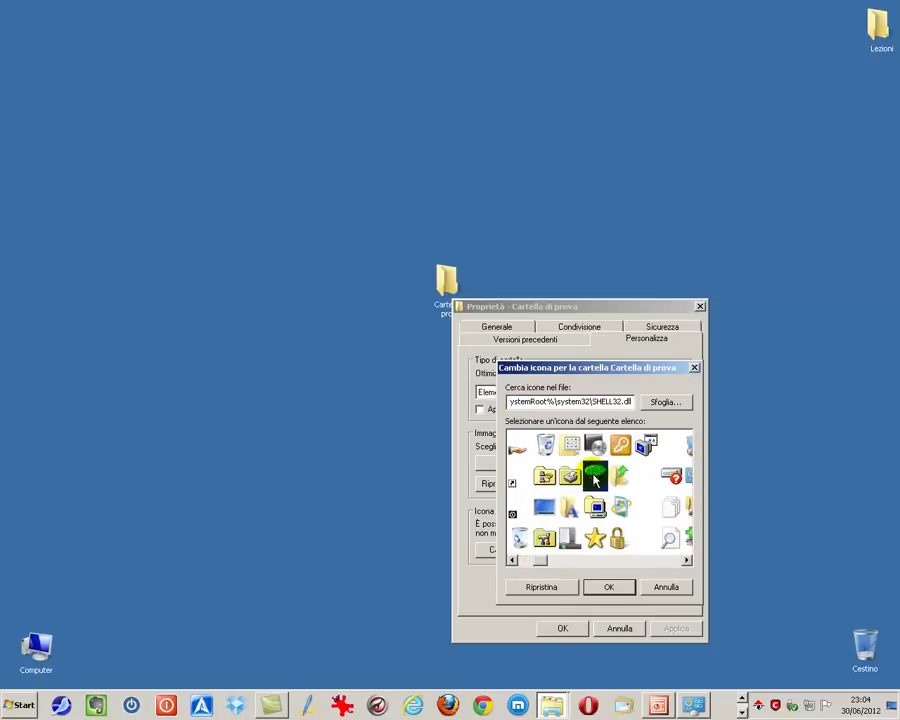
pyautogui.click(606, 588)
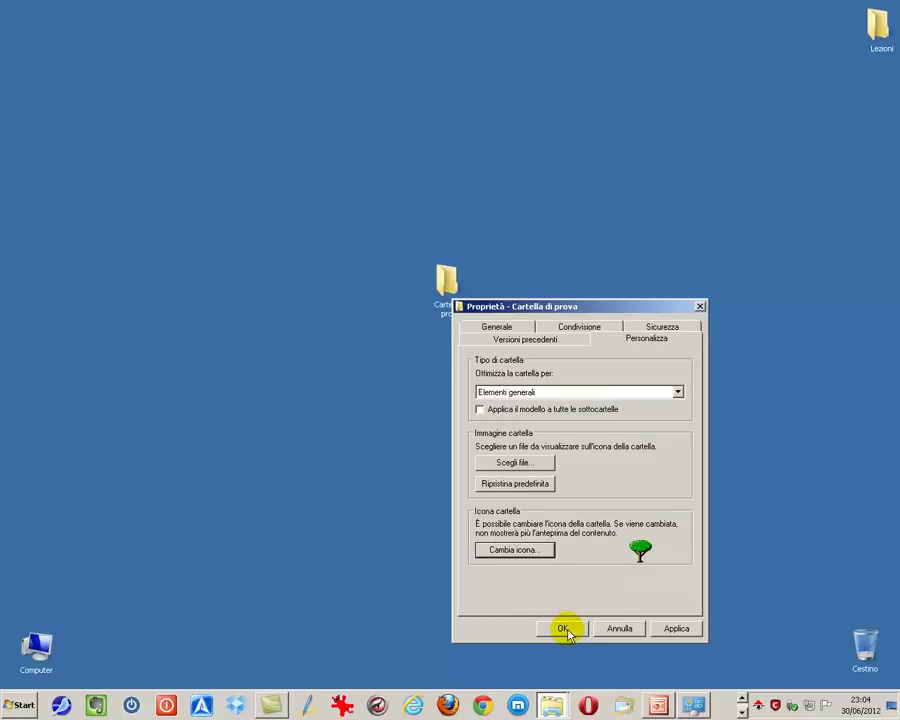
pyautogui.click(565, 628)
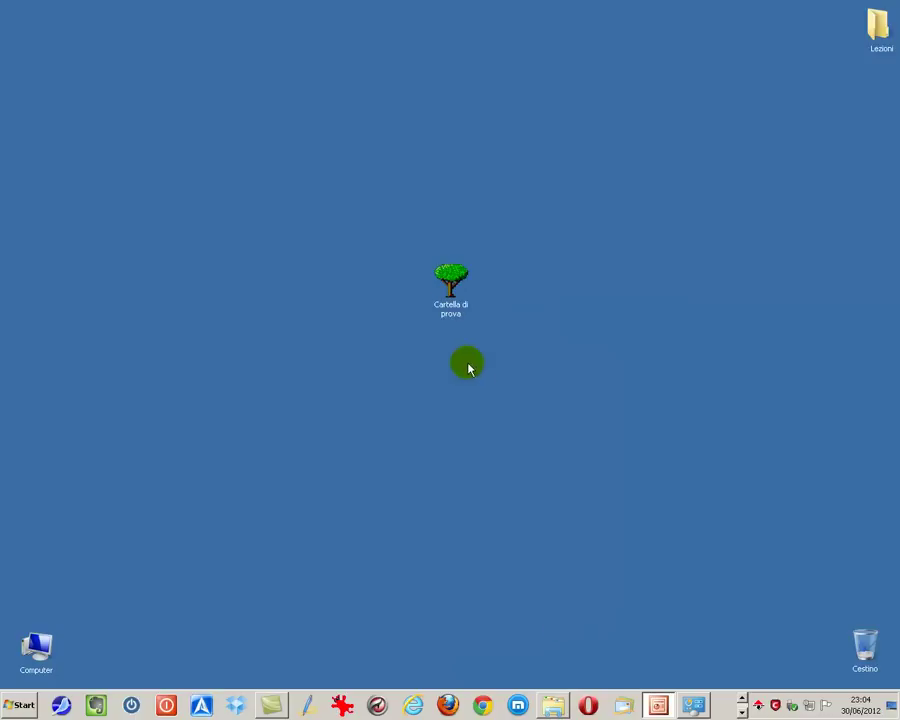
pyautogui.moveTo(65, 55); pyautogui.dragTo(65, 55)
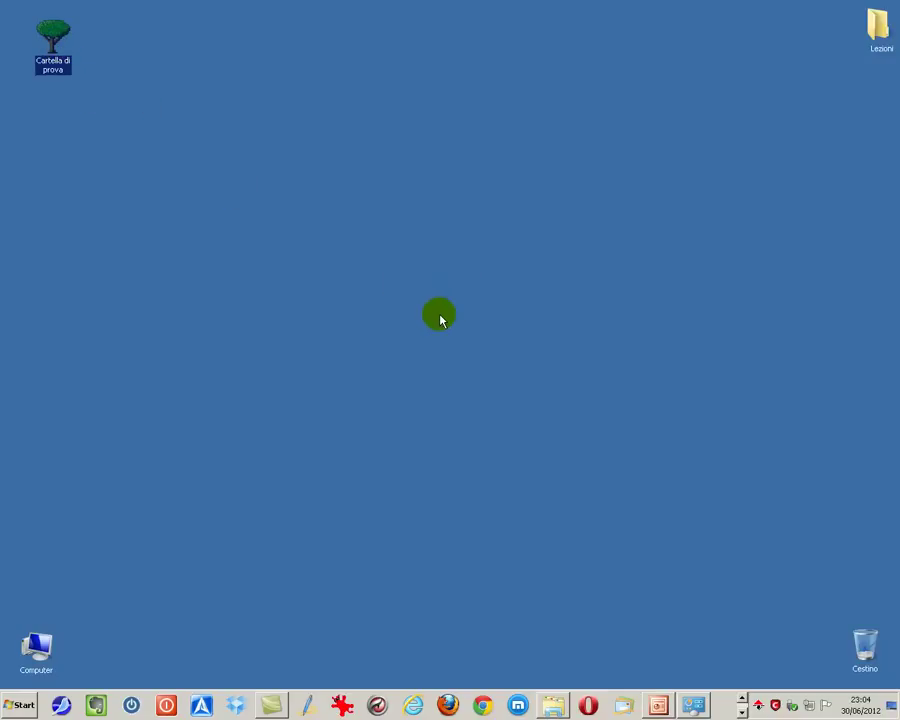
pyautogui.click(440, 320)
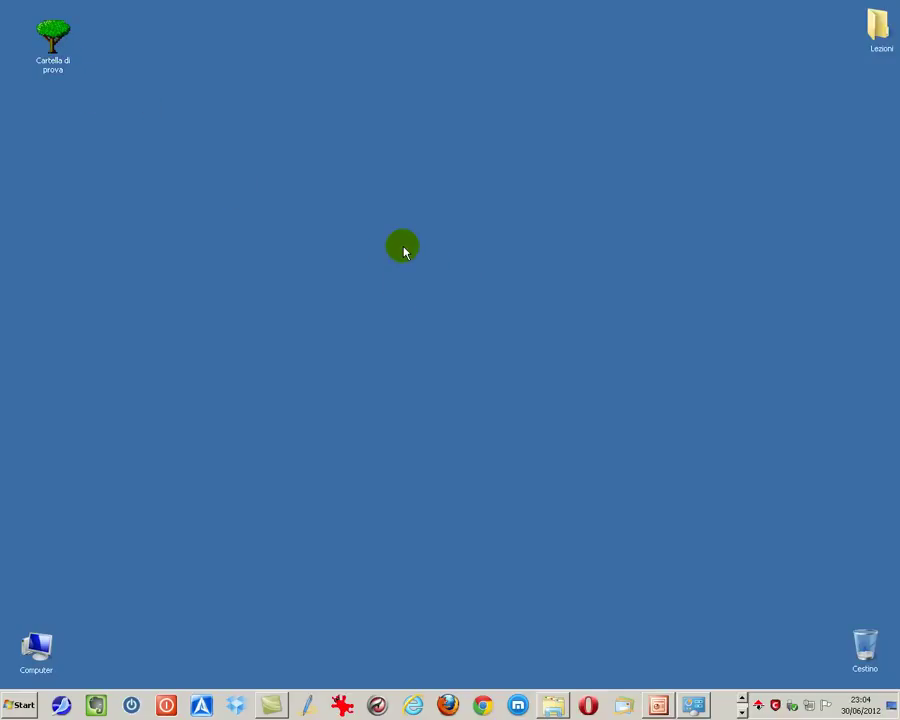
# Start creating a new shortcut on the desktop and browse for its target file.
pyautogui.rightClick(404, 252)
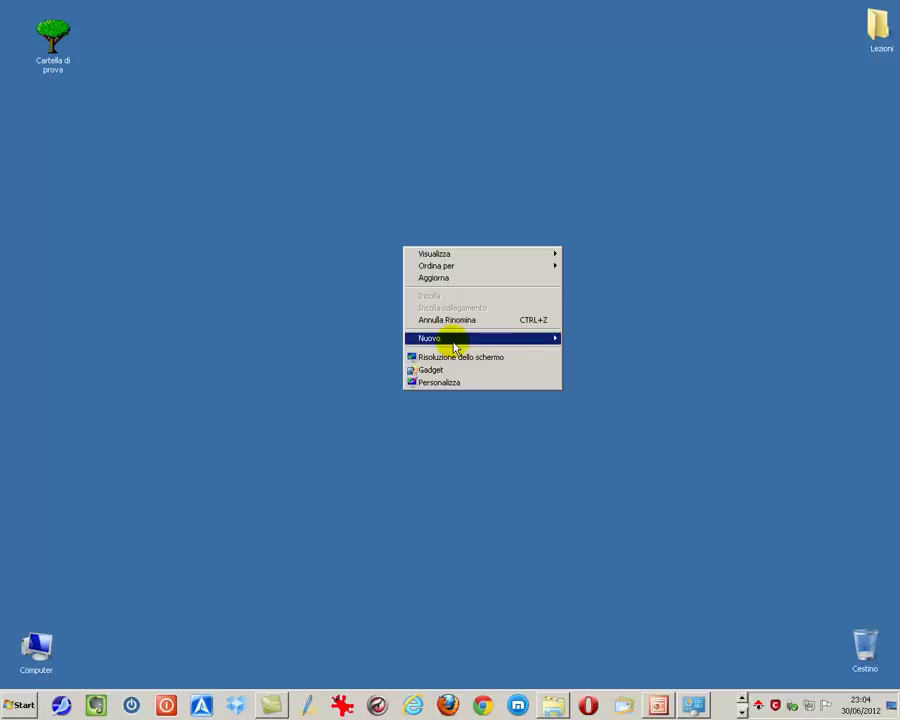
pyautogui.moveTo(455, 345)
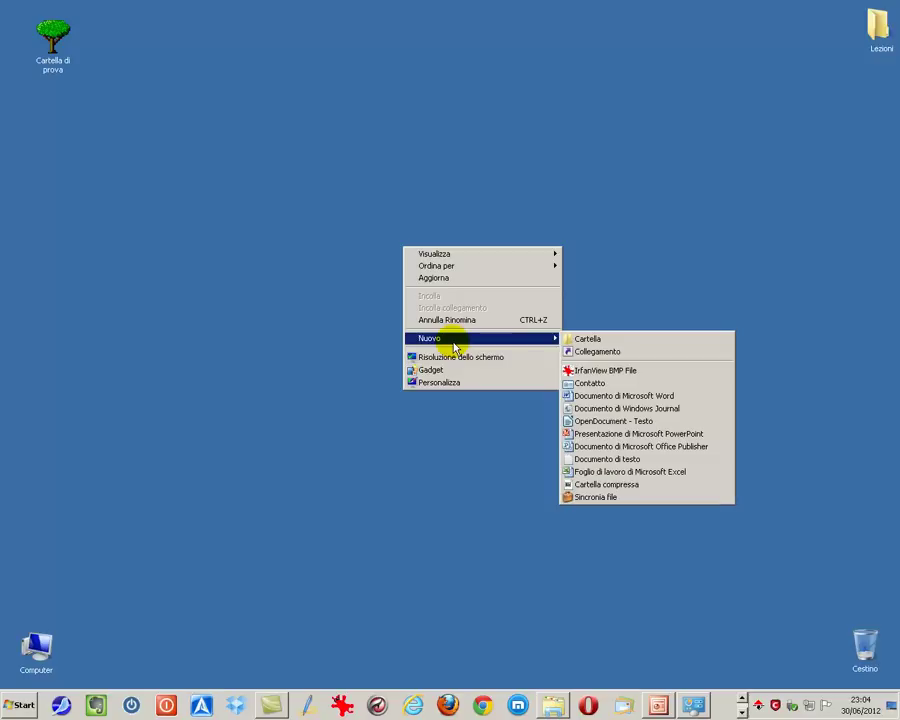
pyautogui.click(600, 351)
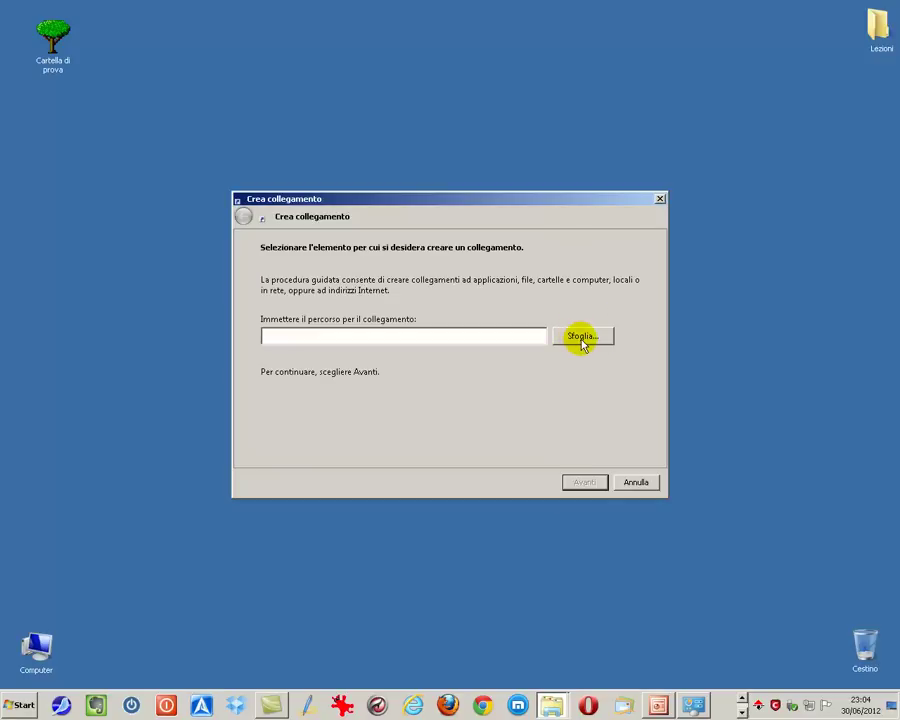
pyautogui.click(582, 337)
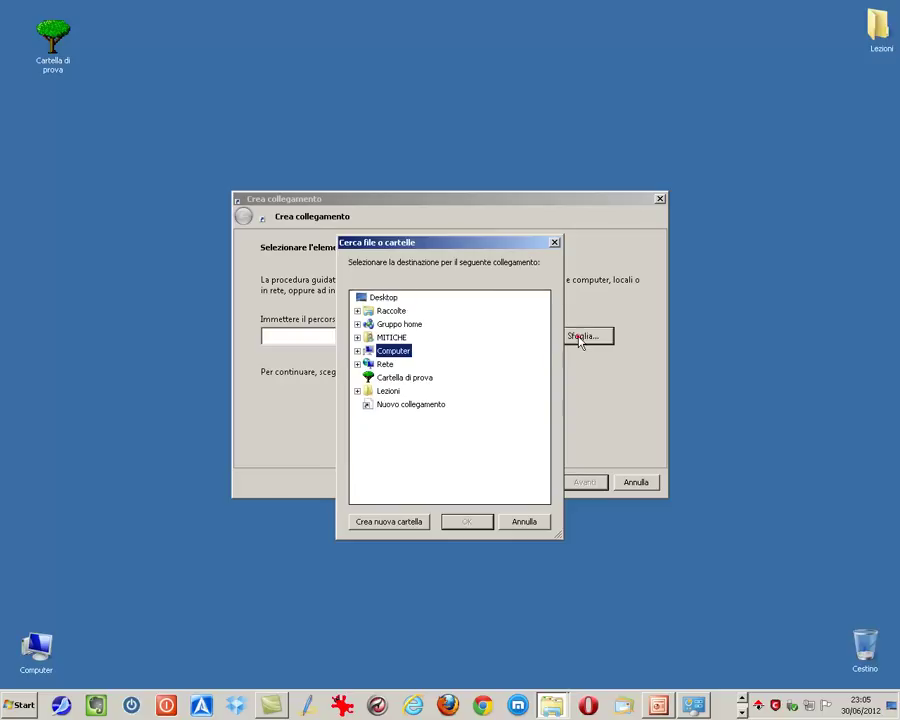
# Target Guida al Computer - Lezione 59.mp4 under BACKUP (D:)\BLOG\GAC\LEZIONE 59\VIDEO and finish the shortcut with the suggested name.
pyautogui.click(358, 350)
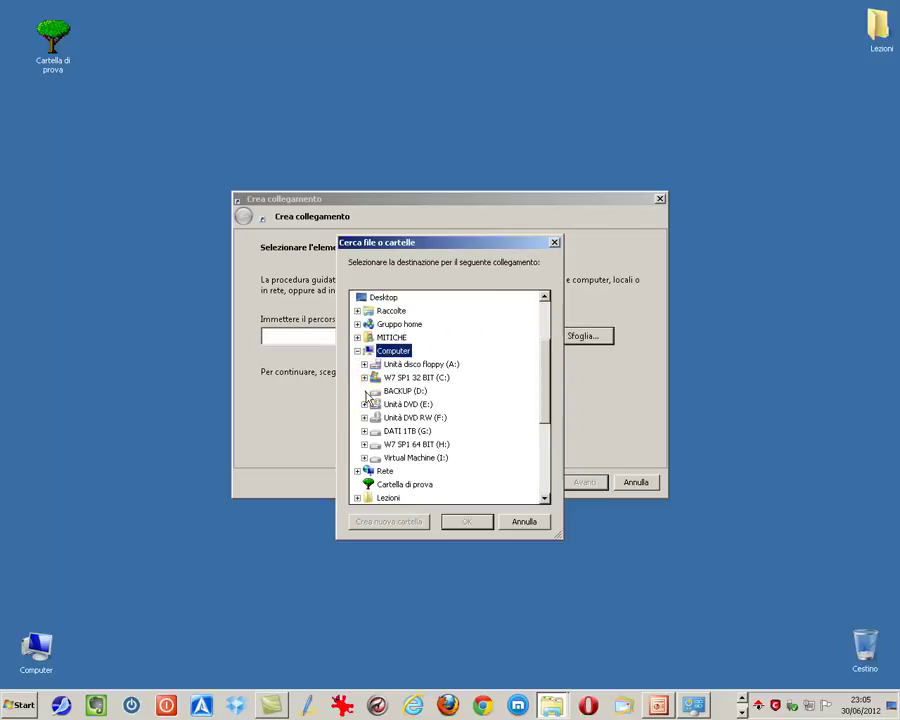
pyautogui.click(365, 393)
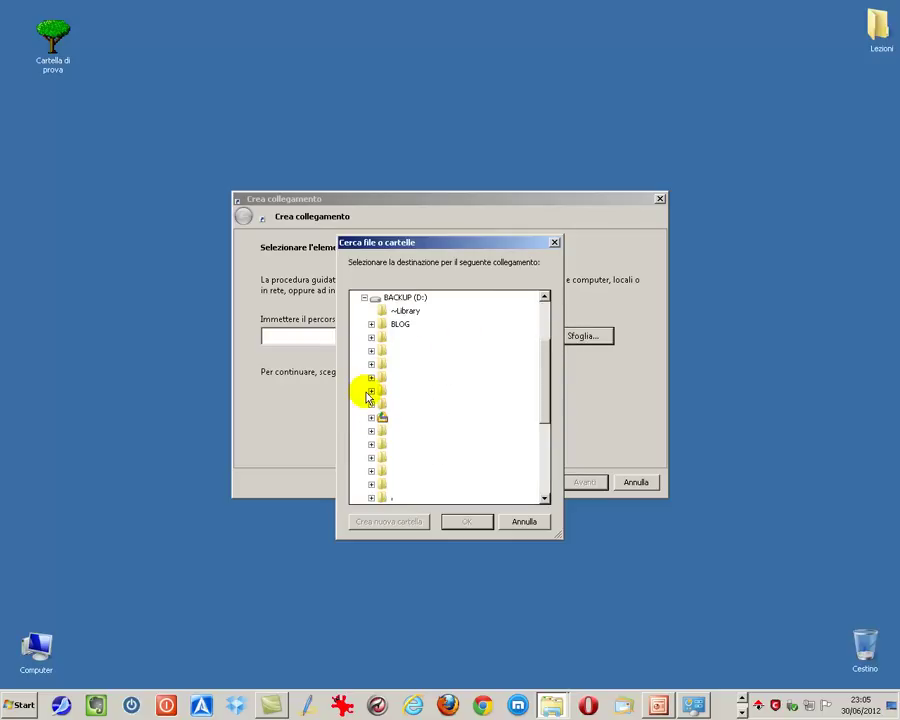
pyautogui.click(371, 323)
pyautogui.scroll(-5, 543, 333)
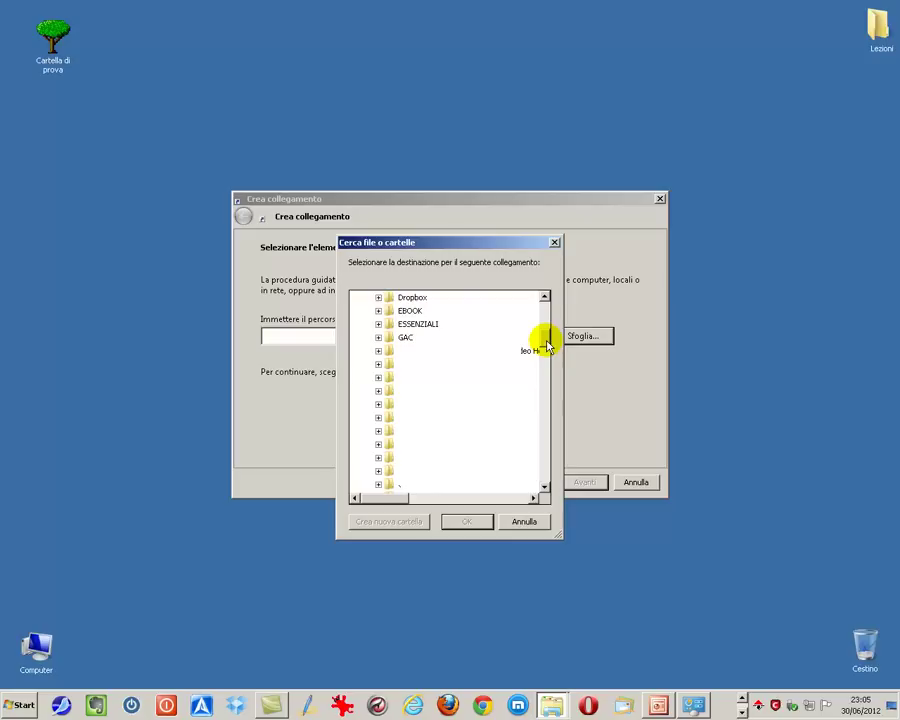
pyautogui.click(379, 338)
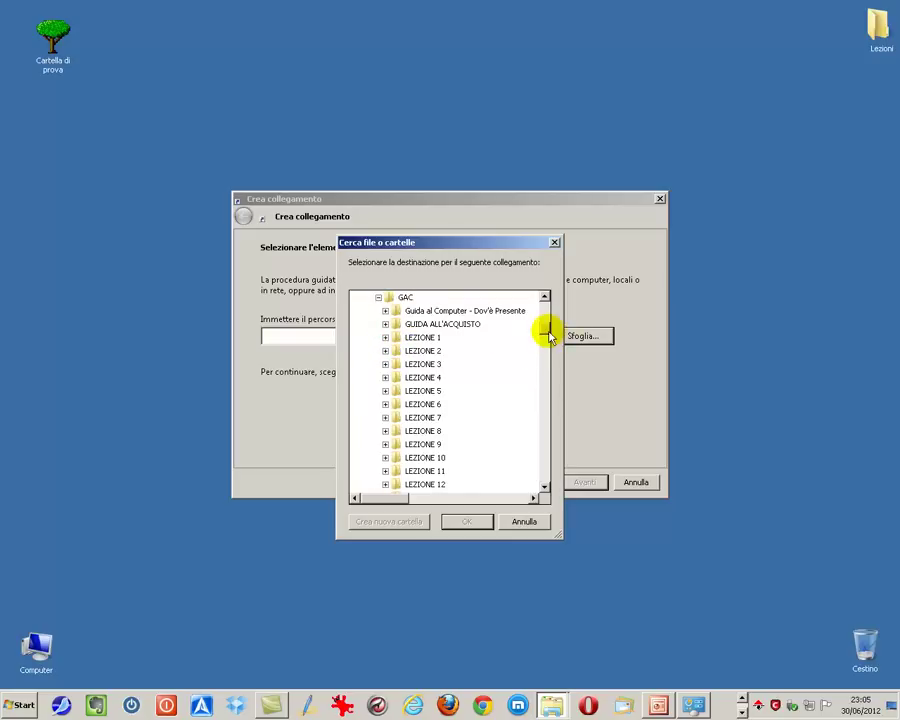
pyautogui.scroll(-7, 544, 333)
pyautogui.scroll(-11, 546, 352)
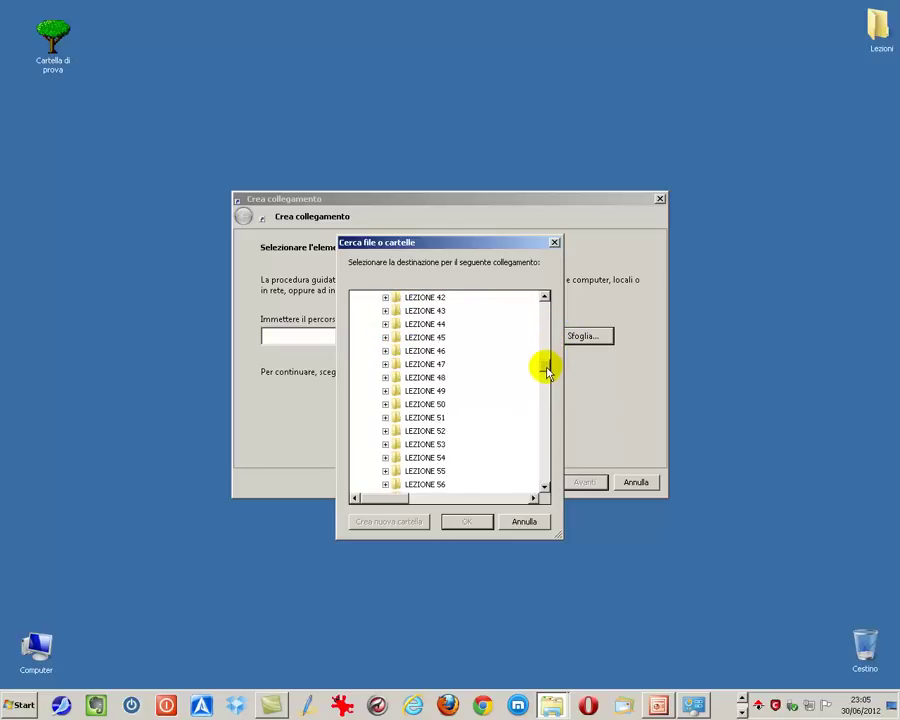
pyautogui.click(384, 404)
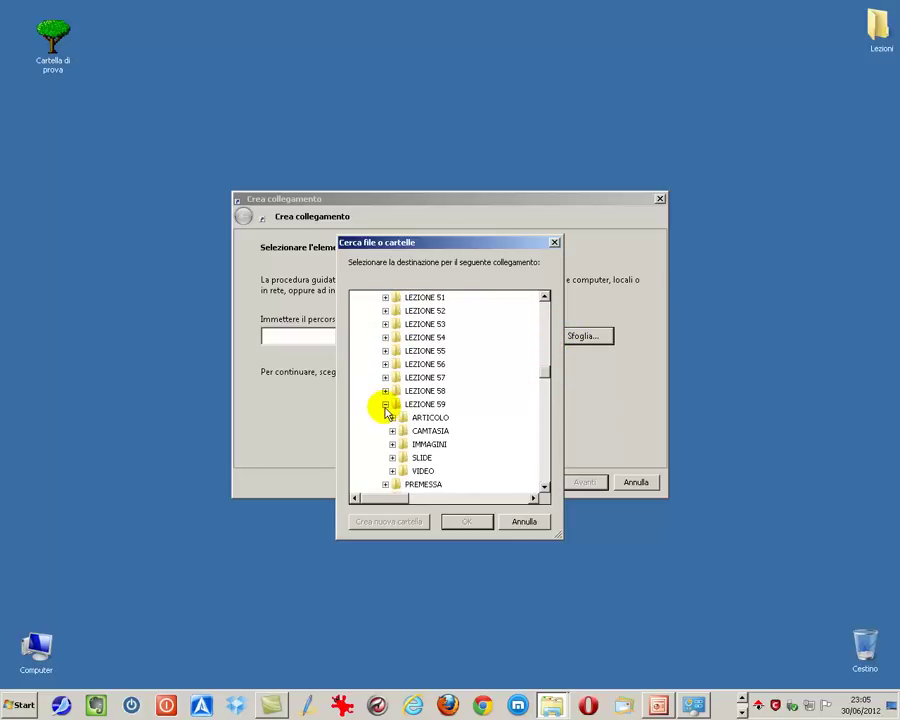
pyautogui.click(392, 471)
pyautogui.click(435, 457)
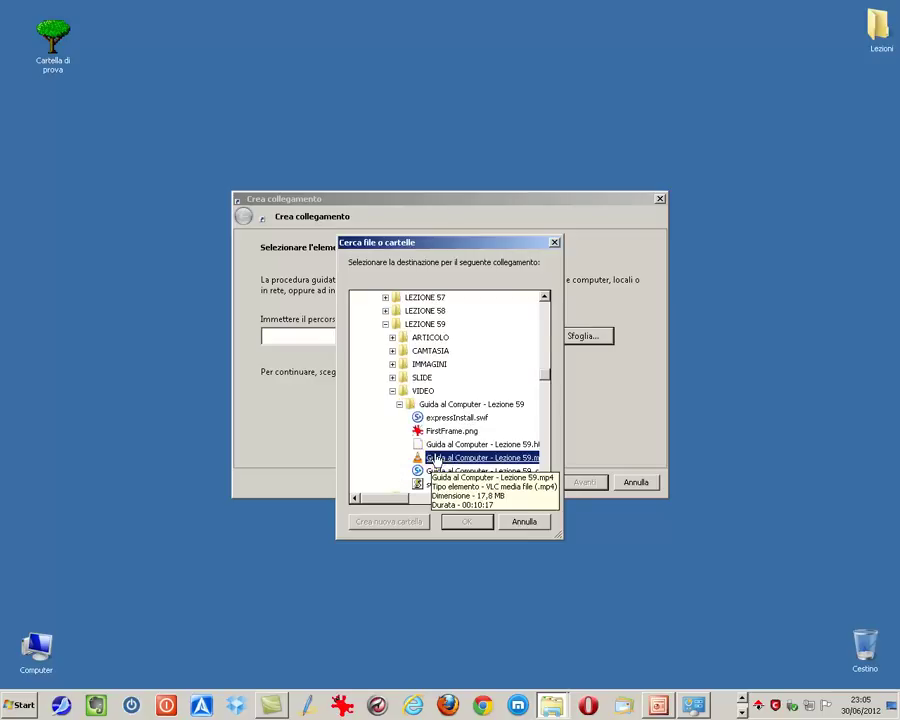
pyautogui.click(468, 522)
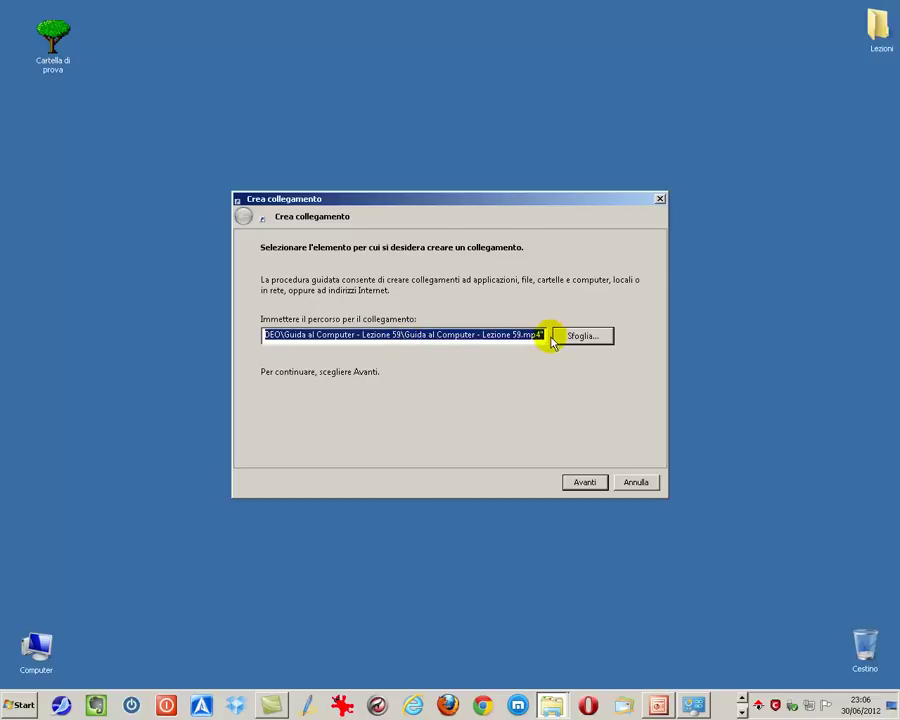
pyautogui.click(582, 483)
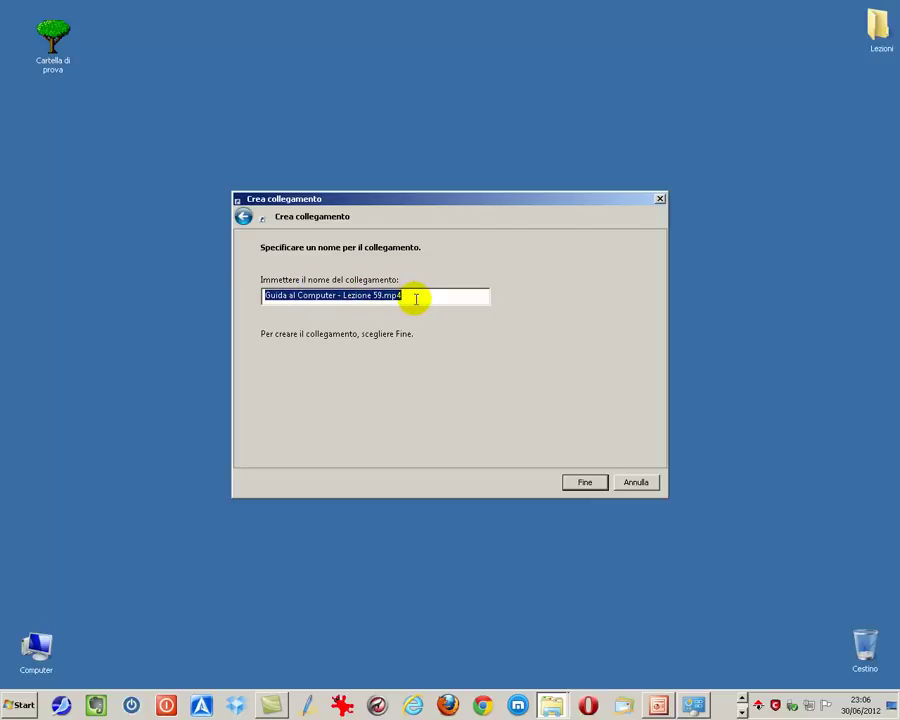
pyautogui.click(580, 484)
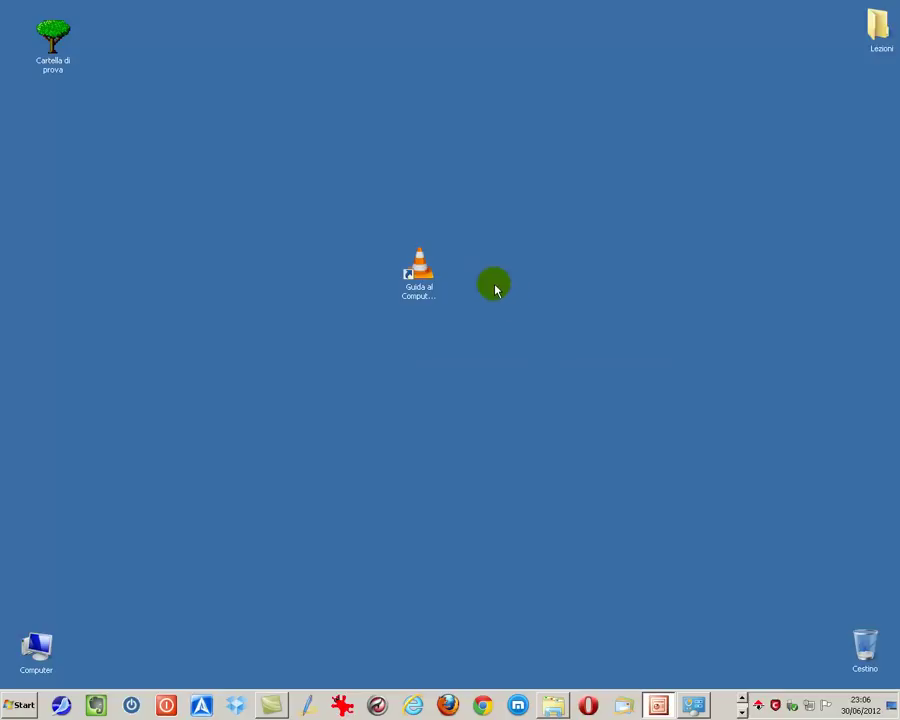
# Check the new shortcut's target path, play the Lezione 59 video from it and raise the playback volume to about 184%.
pyautogui.click(433, 286)
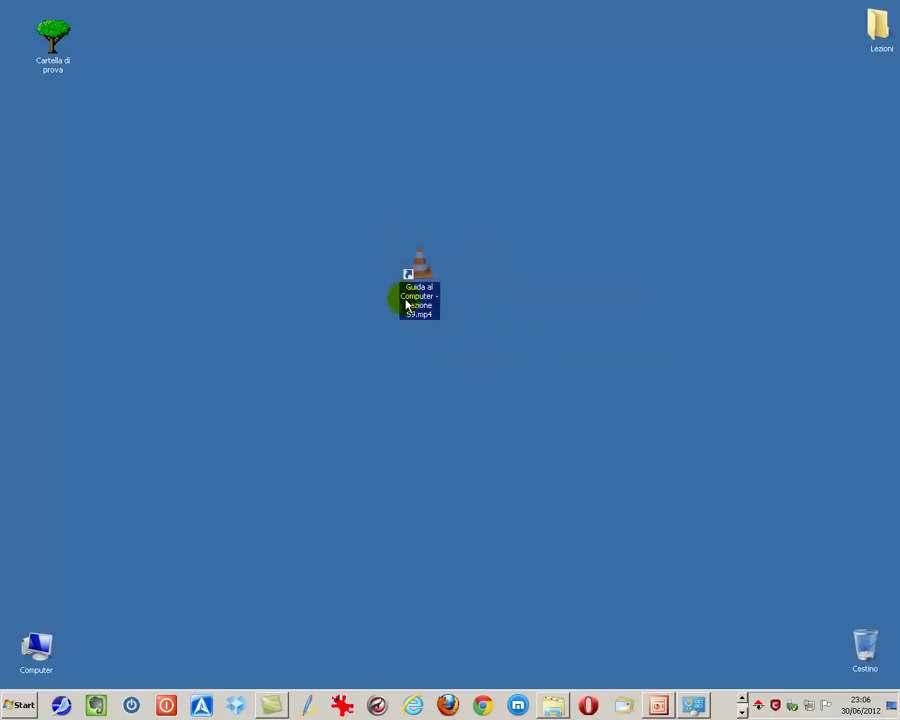
pyautogui.moveTo(420, 306)
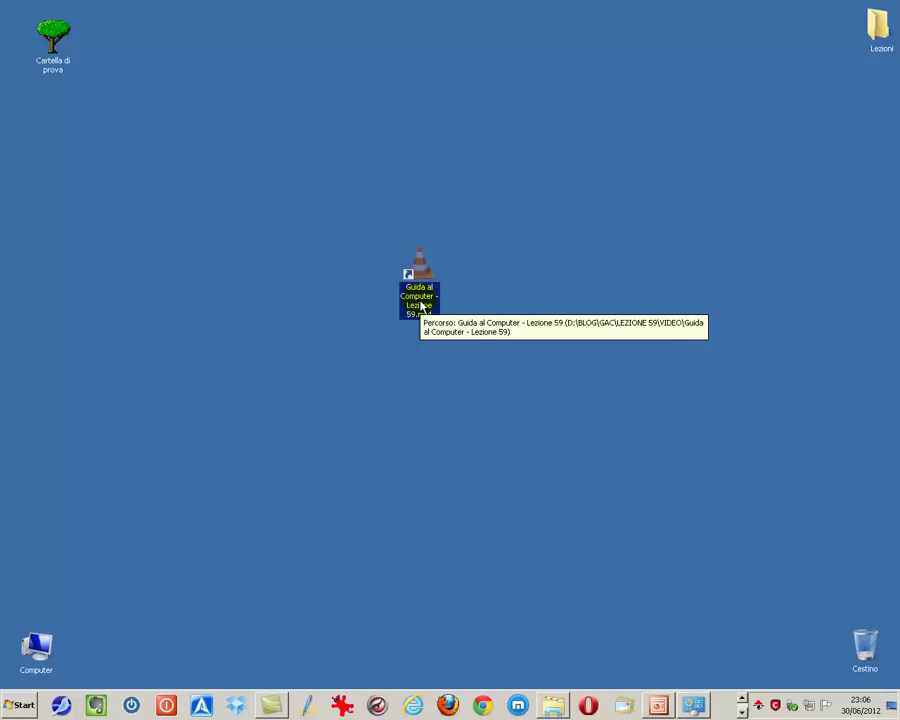
pyautogui.doubleClick(425, 298)
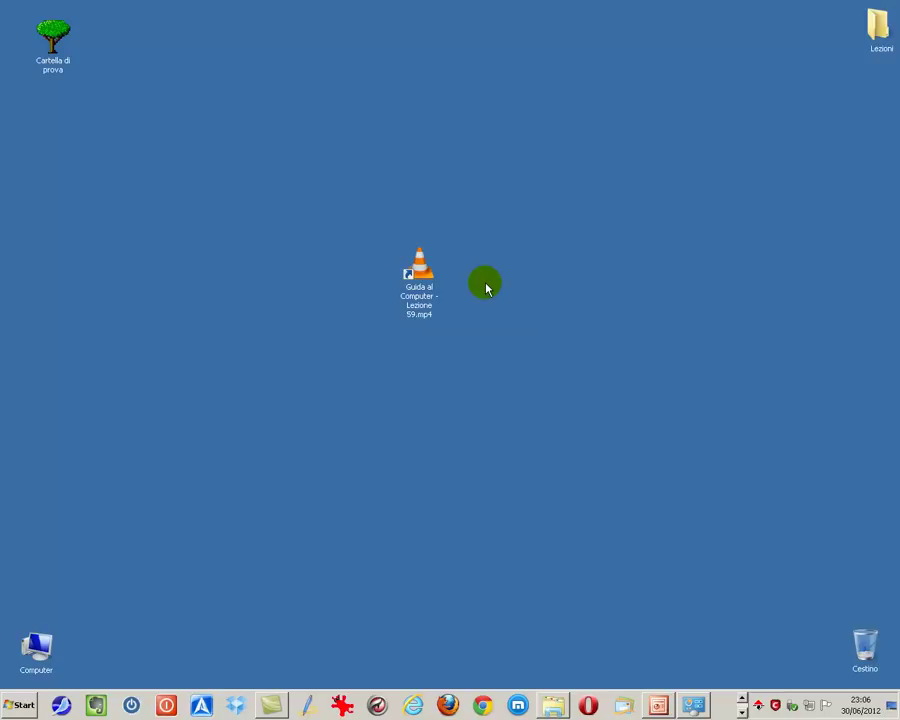
pyautogui.click(419, 282)
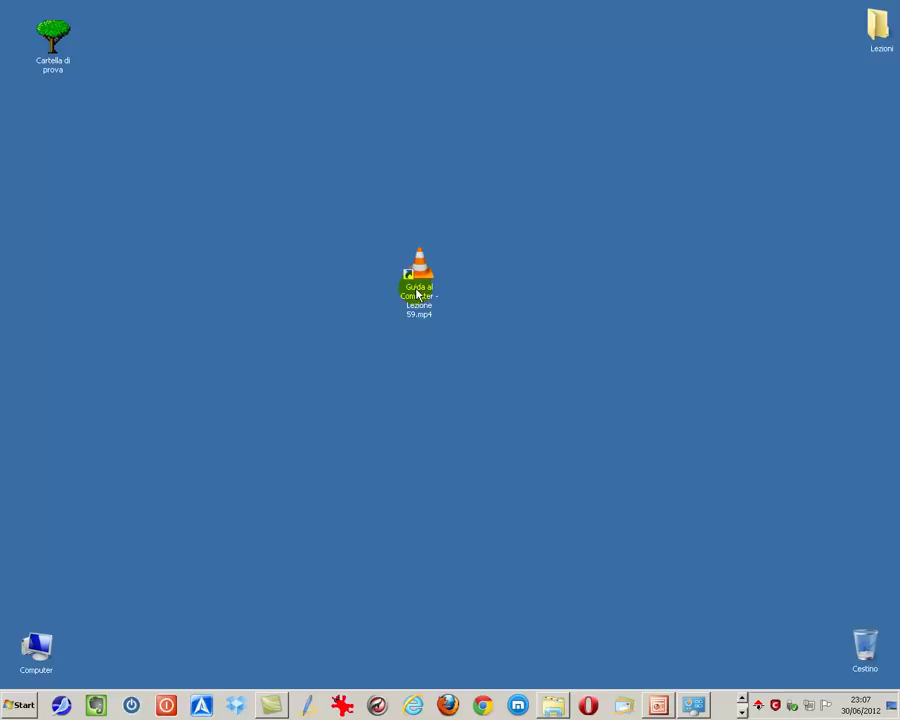
pyautogui.doubleClick(418, 292)
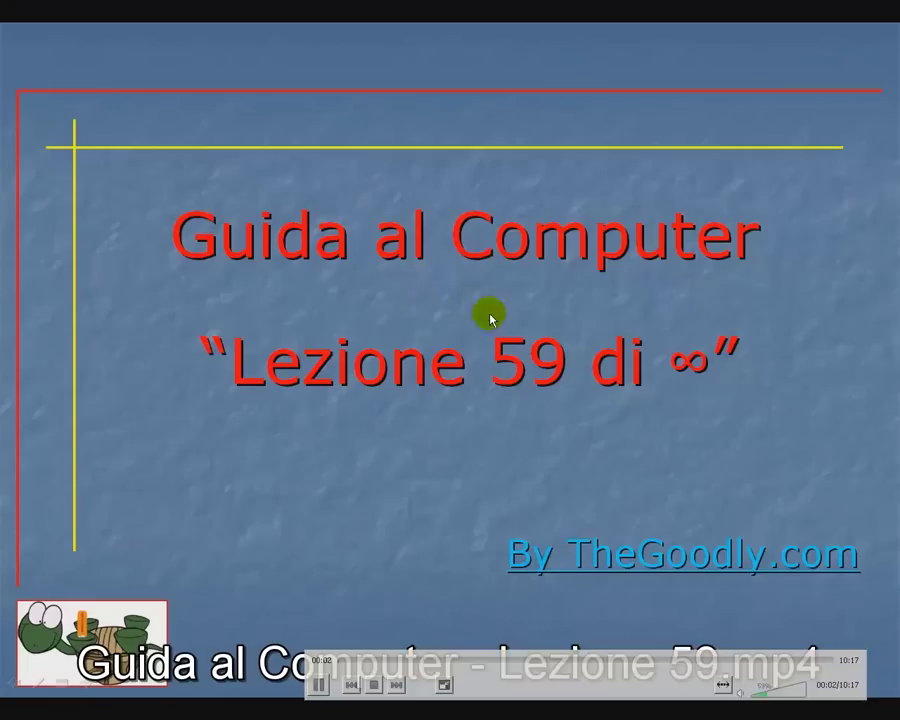
pyautogui.scroll(15, 789, 438)
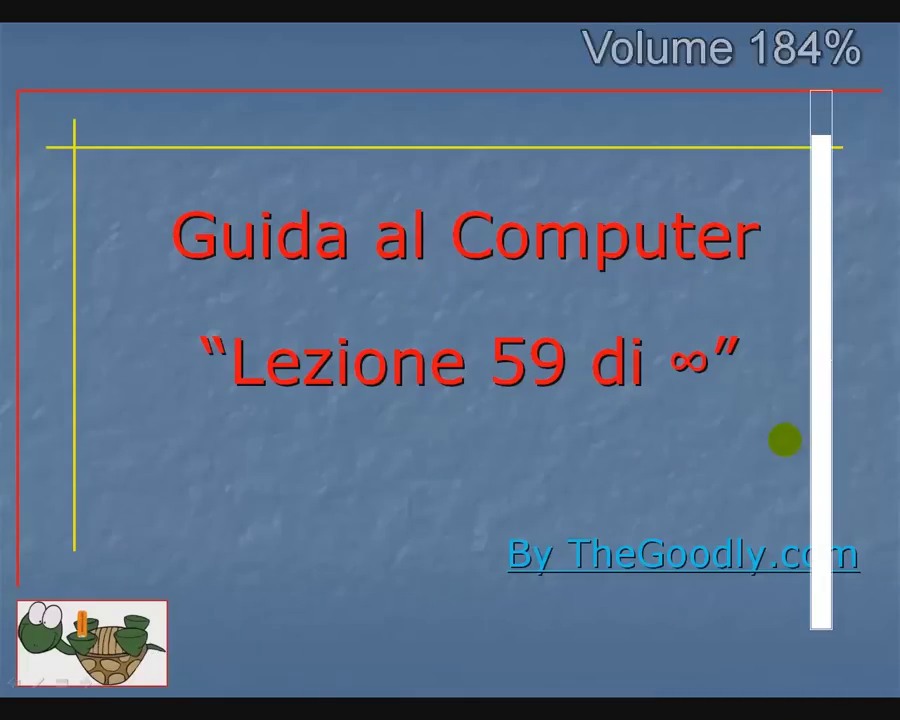
# Lower the Lezione 59 video's playback volume and permanently delete its Guida al Computer - Lezione 59.mp4 shortcut from the desktop.
pyautogui.scroll(-10, 789, 438)
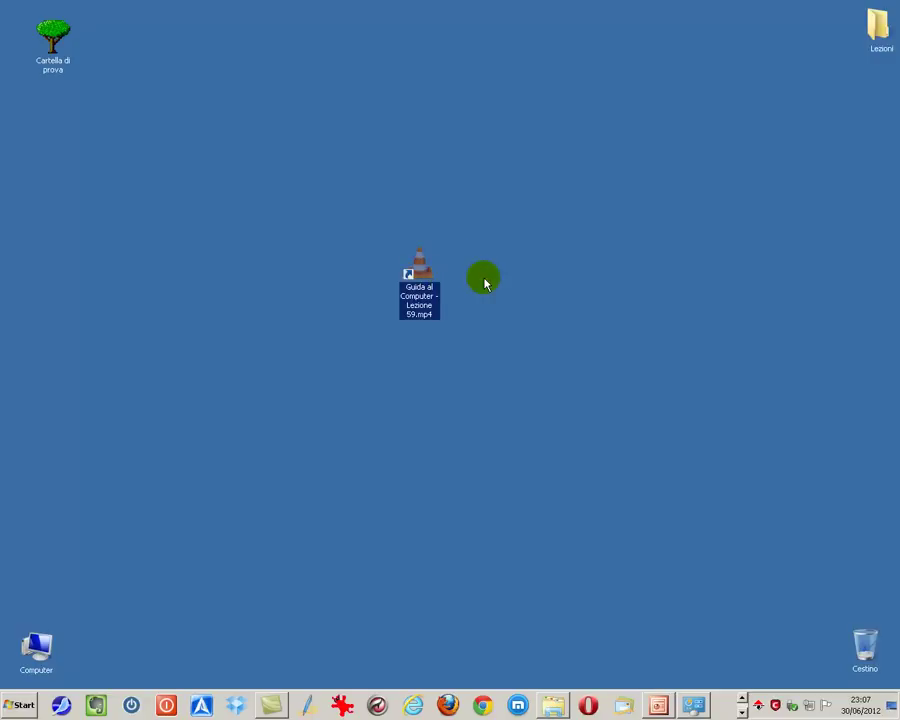
pyautogui.hotkey('shift', 'Delete')
pyautogui.press('Return')
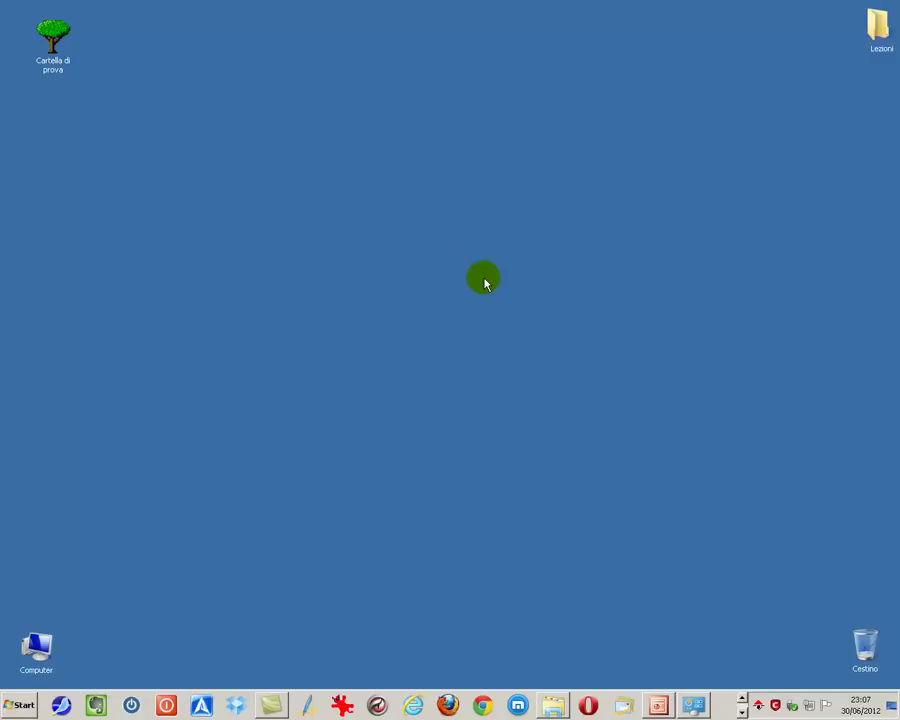
# Send Guida al Computer - Lezione 59.mp4 from its VIDEO subfolder to the desktop as a shortcut and close the folder window.
pyautogui.click(553, 705)
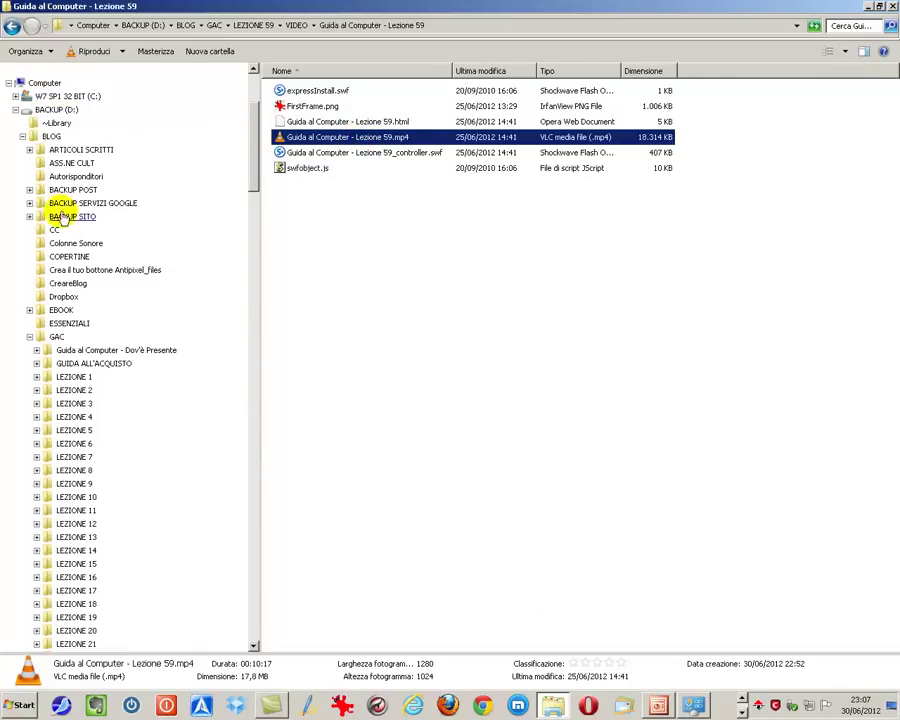
pyautogui.rightClick(325, 143)
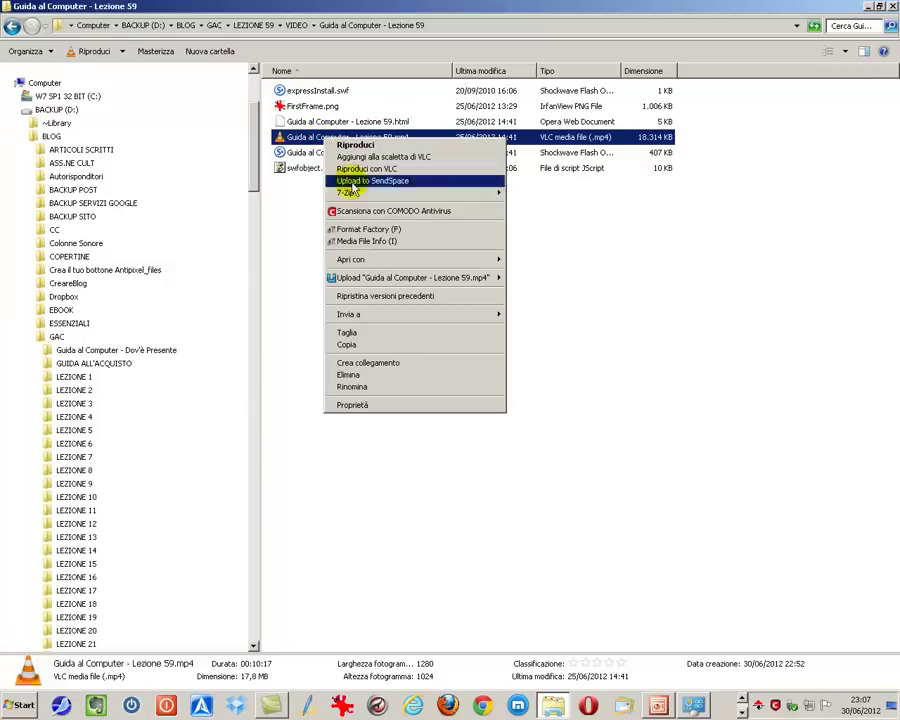
pyautogui.moveTo(384, 315)
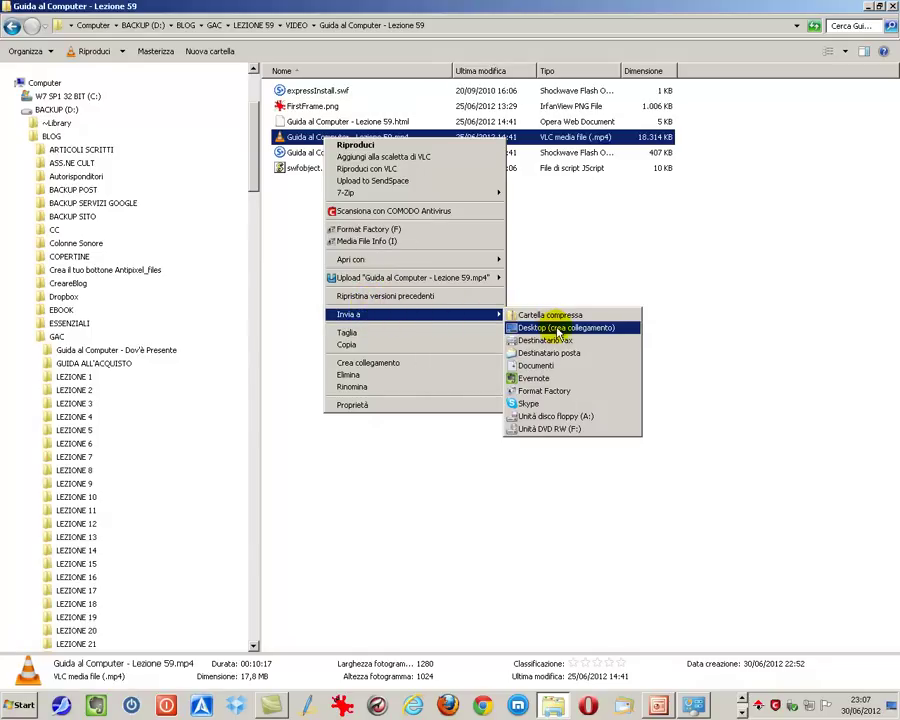
pyautogui.click(588, 333)
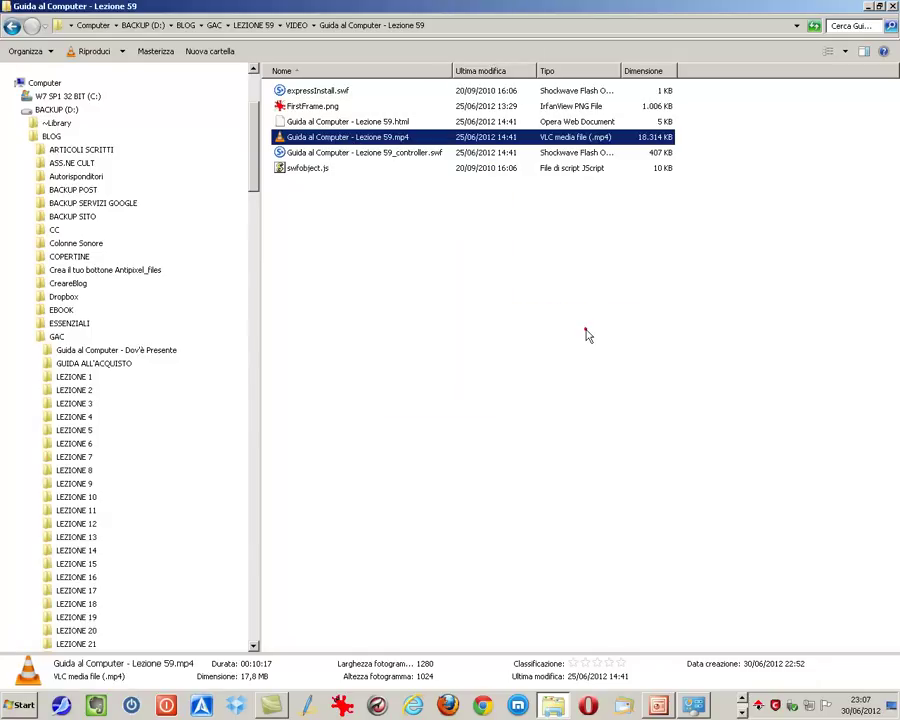
pyautogui.click(893, 6)
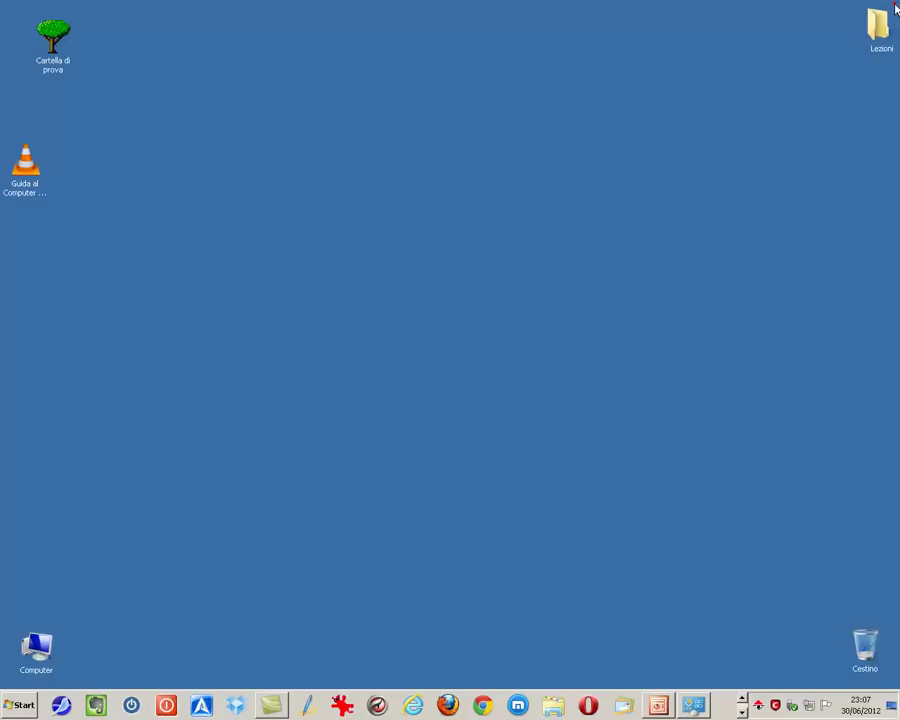
# Move the new video shortcut toward the upper middle of the desktop and rename it Lezione 59.
pyautogui.moveTo(29, 178); pyautogui.dragTo(394, 253)
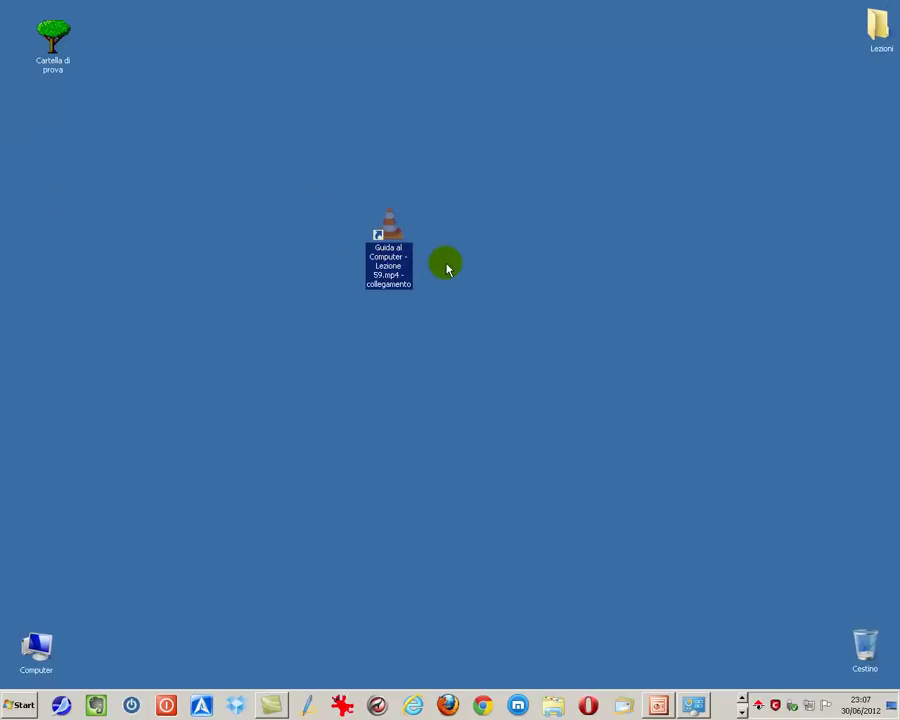
pyautogui.click(394, 284)
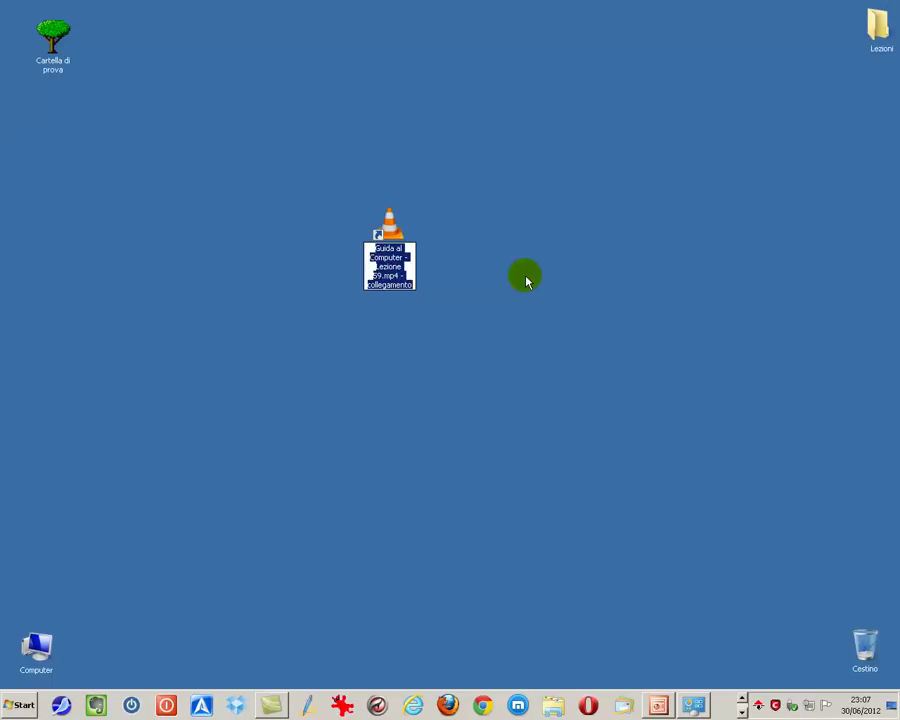
pyautogui.write('Lezione ')
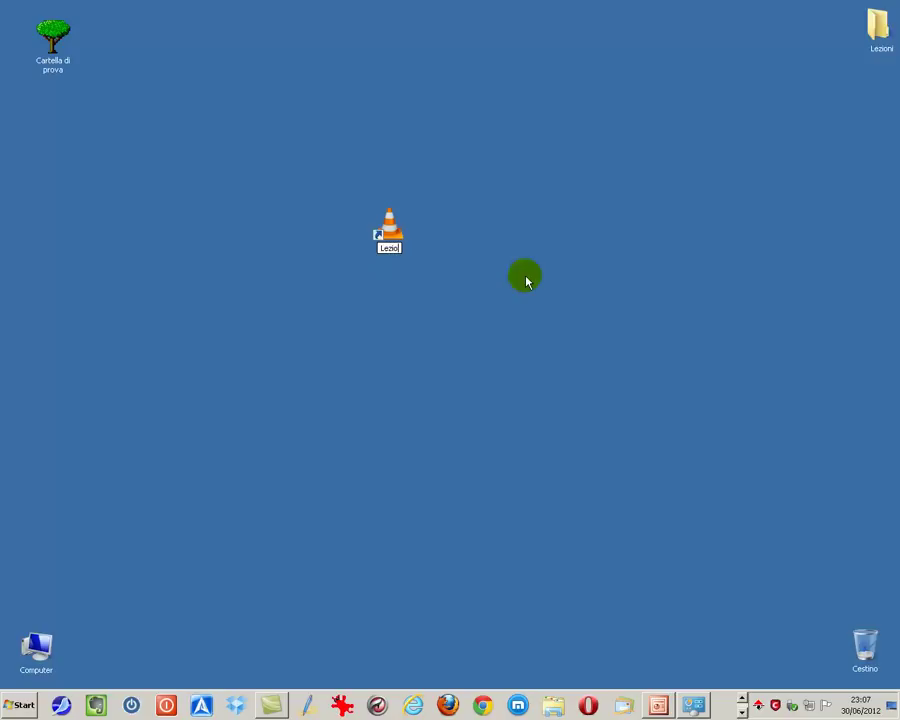
pyautogui.write('59')
pyautogui.press('Return')
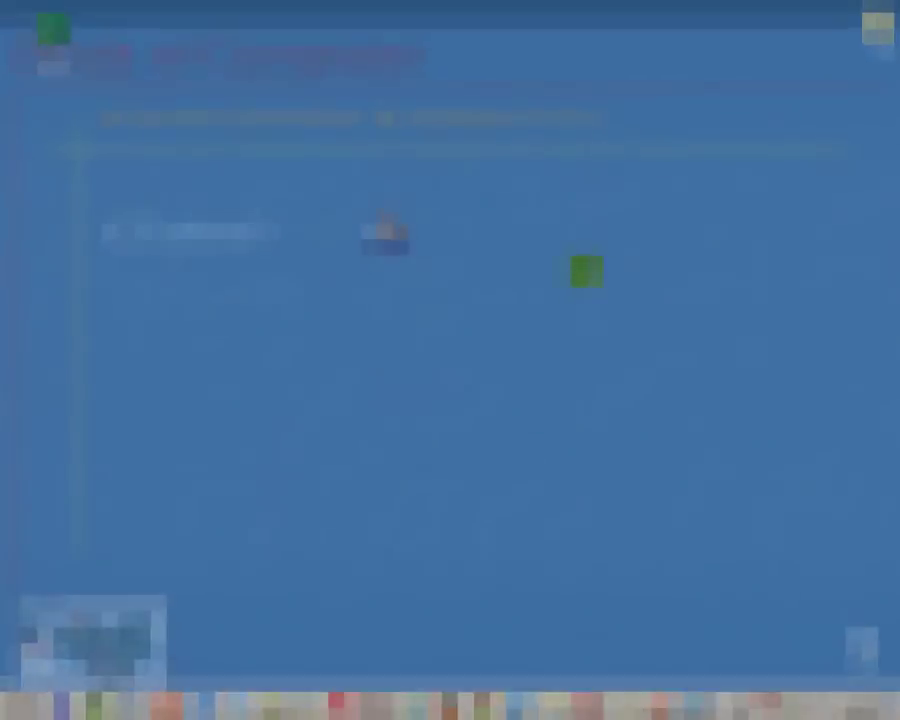